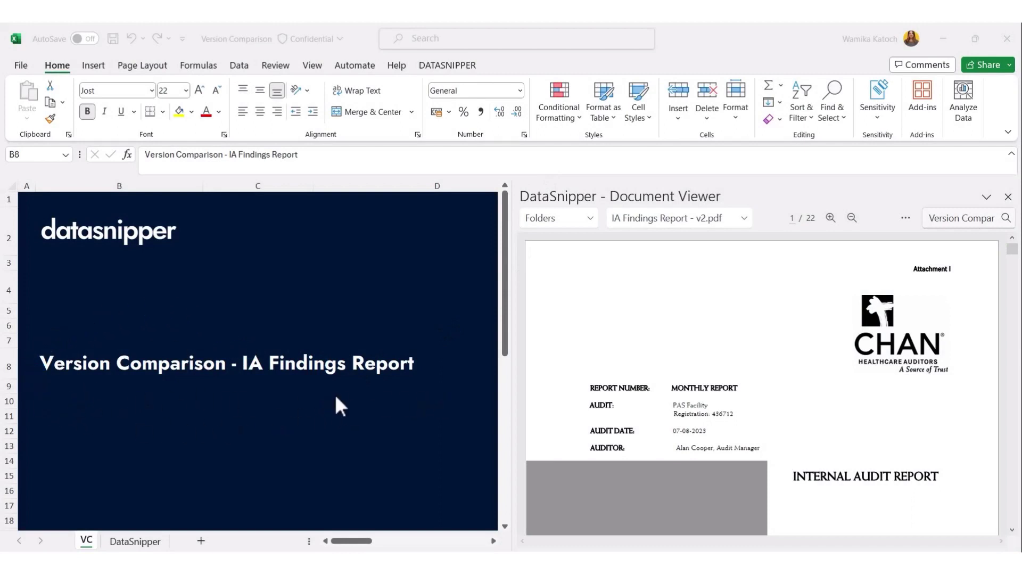
- Switch the Excel ribbon to the DATASNIPPER tab to show its tools
click(459, 68)
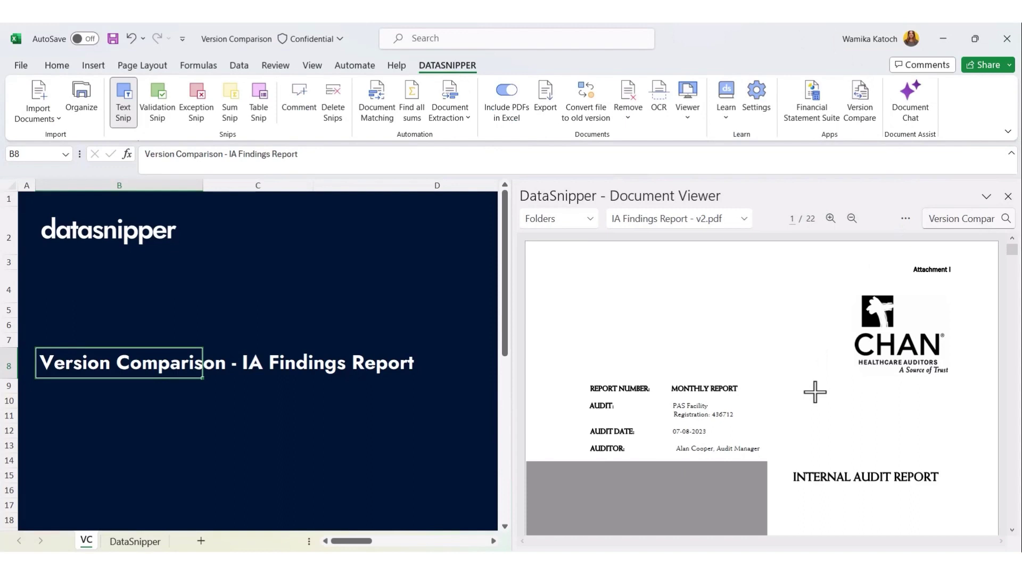
- Show IA Findings Report - v1.pdf in the viewer and scroll through its pages
click(691, 220)
click(634, 316)
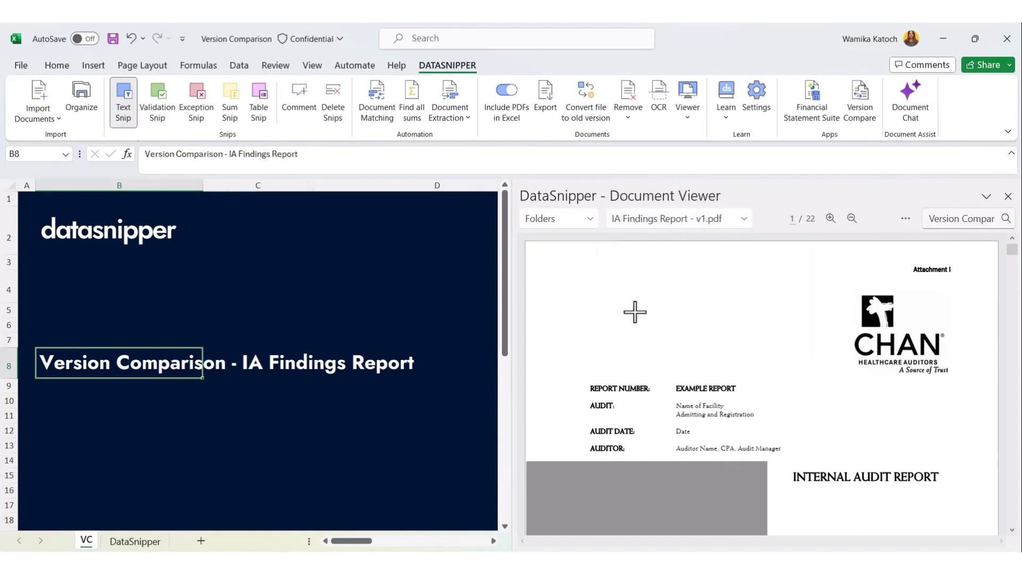
scroll(635, 312, down, 3)
scroll(635, 312, down, 15)
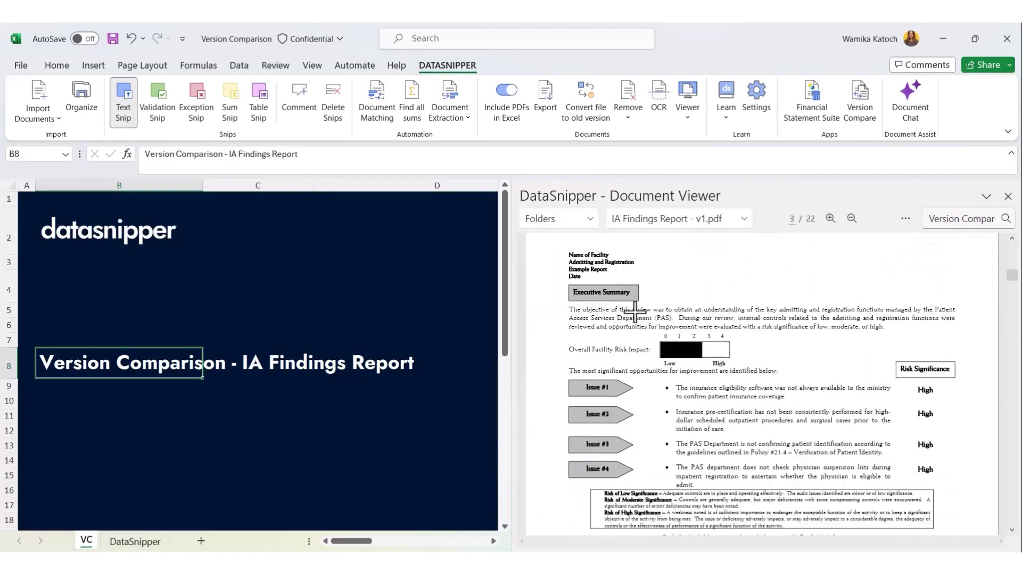
scroll(635, 312, down, 15)
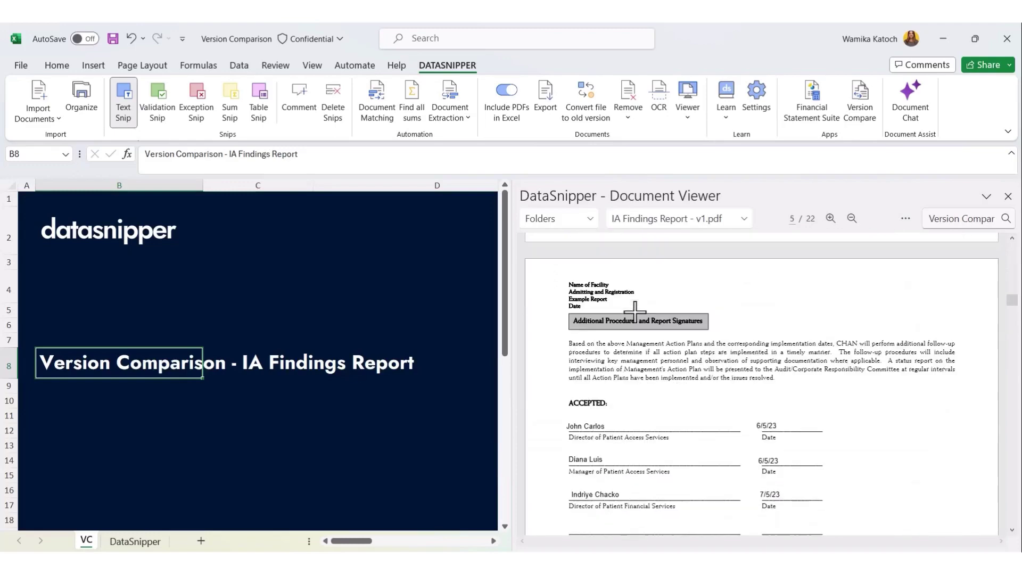
scroll(635, 312, down, 3)
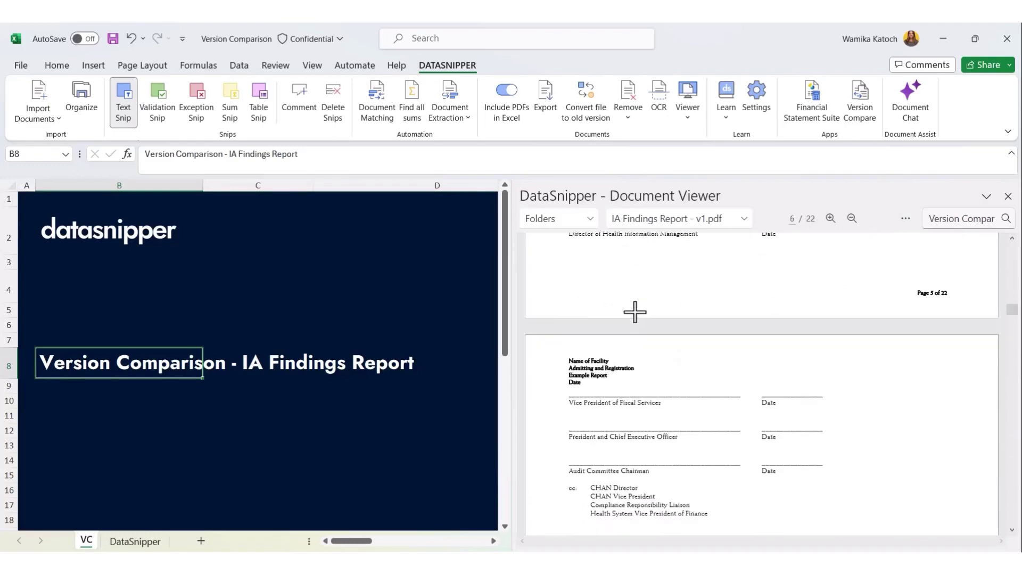
- Switch the viewer to IA Findings Report - v2.pdf and scroll through its pages
click(675, 220)
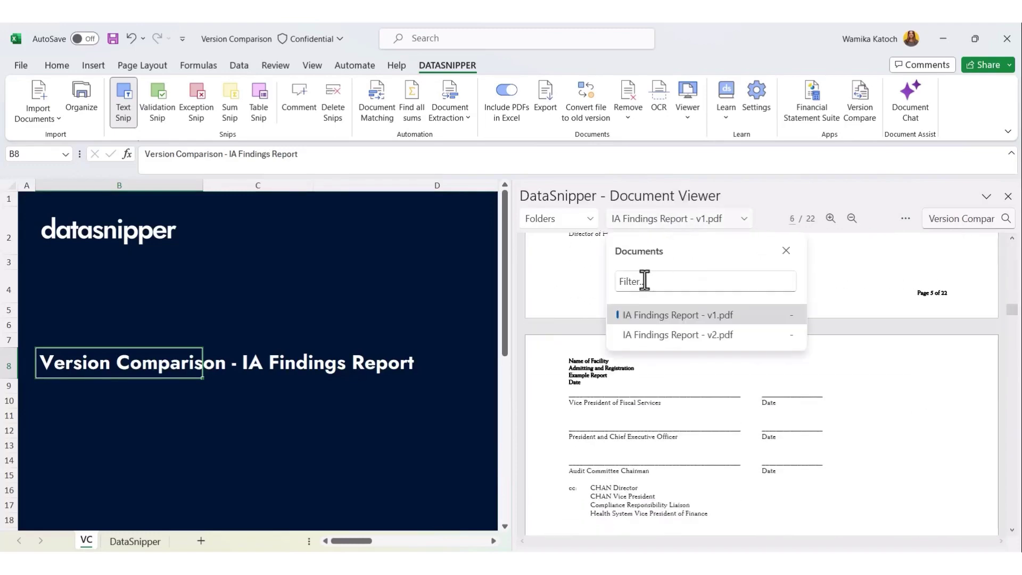
click(670, 336)
scroll(669, 335, down, 20)
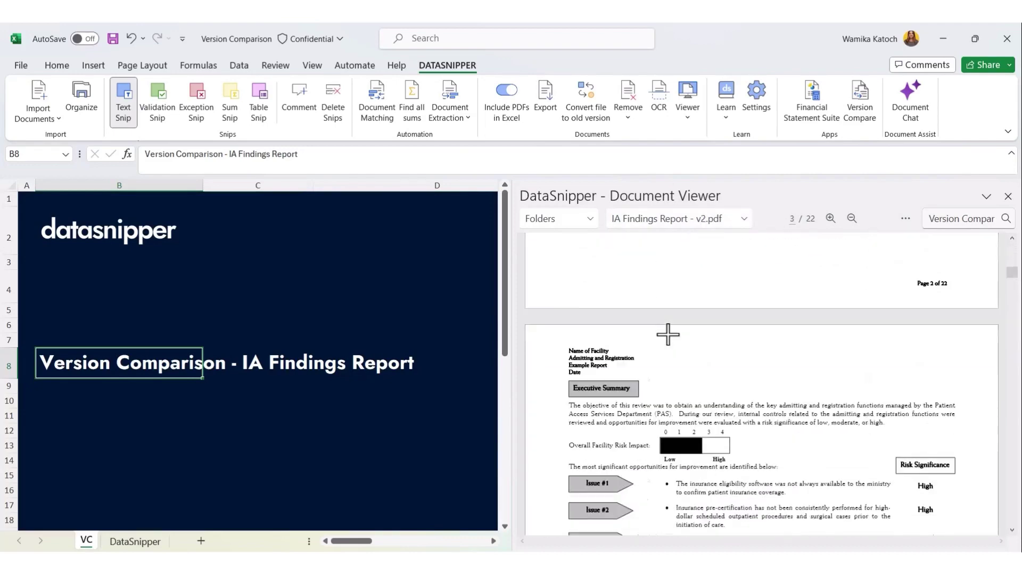
scroll(668, 334, down, 10)
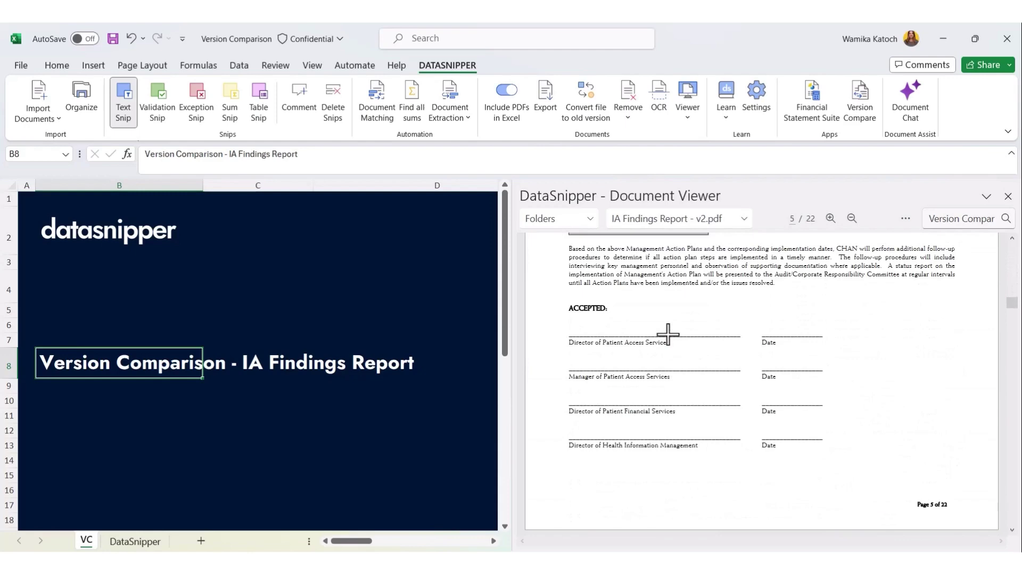
scroll(668, 334, down, 5)
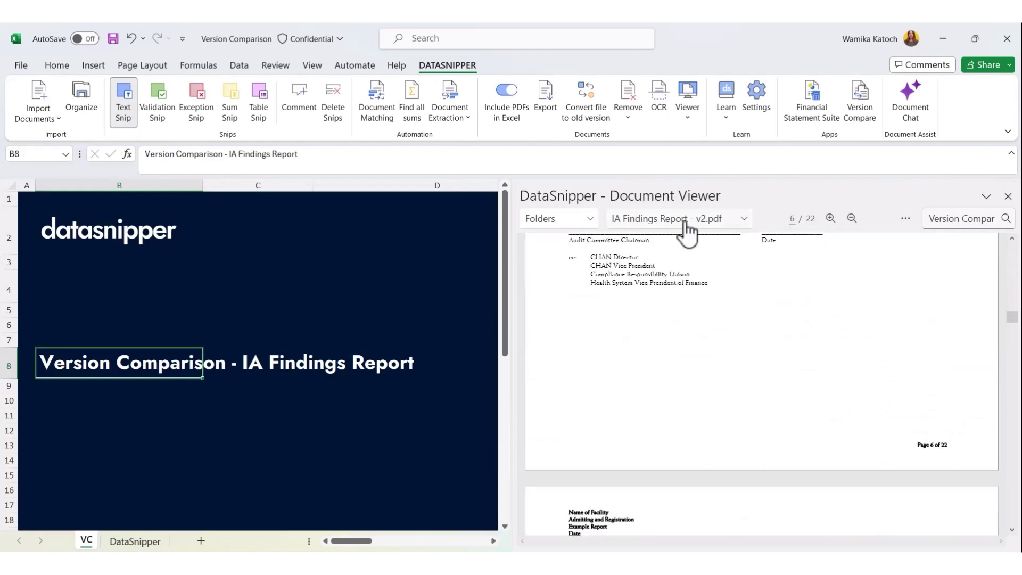
- Return the viewer to IA Findings Report - v1.pdf at page 1
click(678, 220)
click(662, 316)
scroll(662, 306, down, 3)
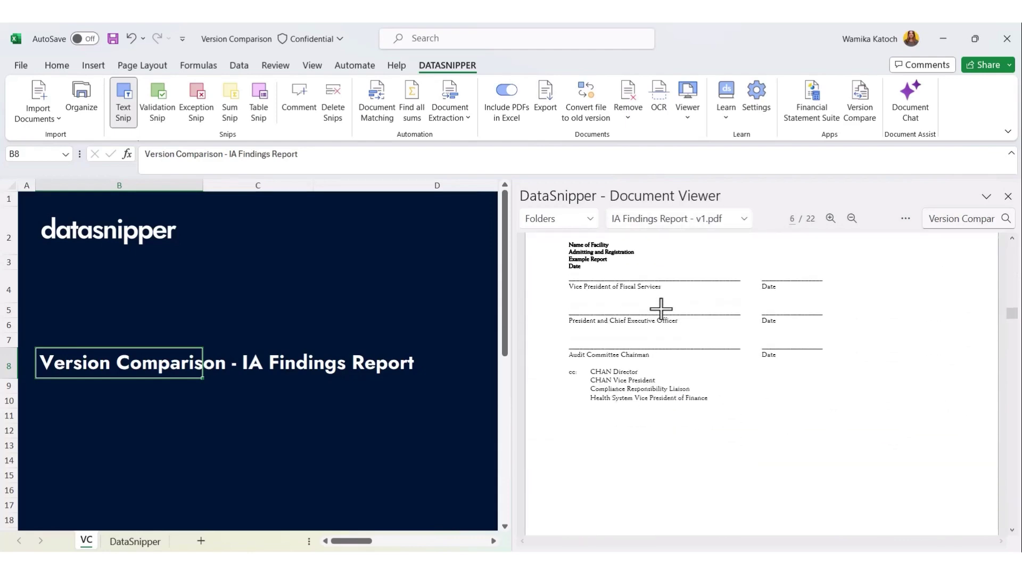
scroll(661, 309, up, 15)
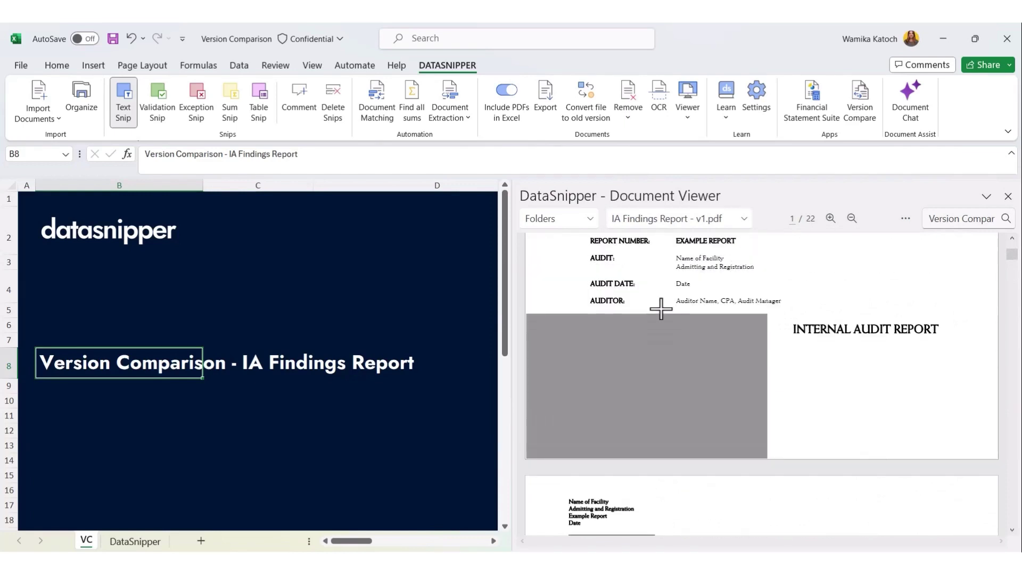
scroll(661, 309, up, 3)
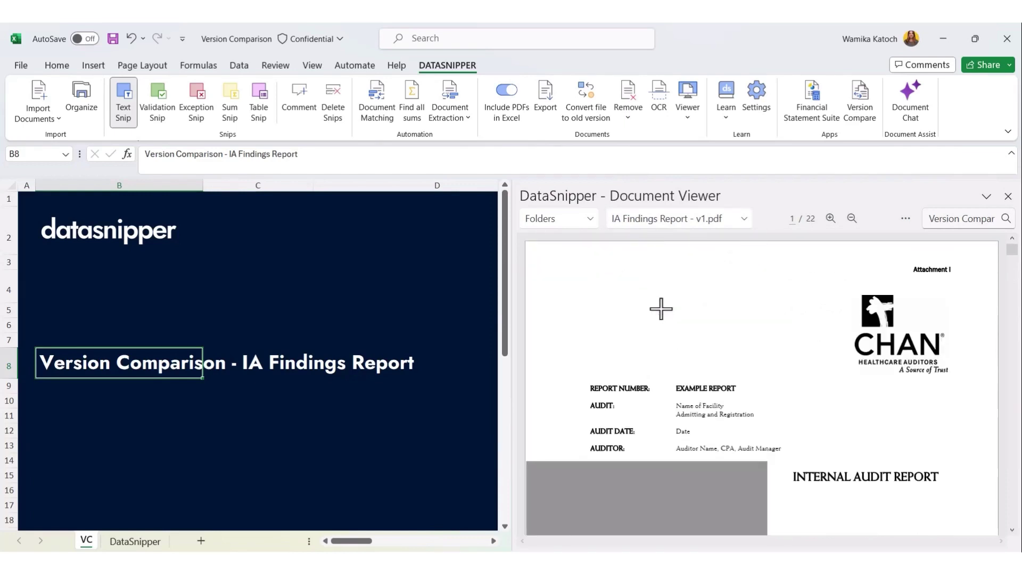
- Open Version Compare maximized with v1.pdf as Old, v2.pdf as New, and Multi Column Layout ticked
click(869, 103)
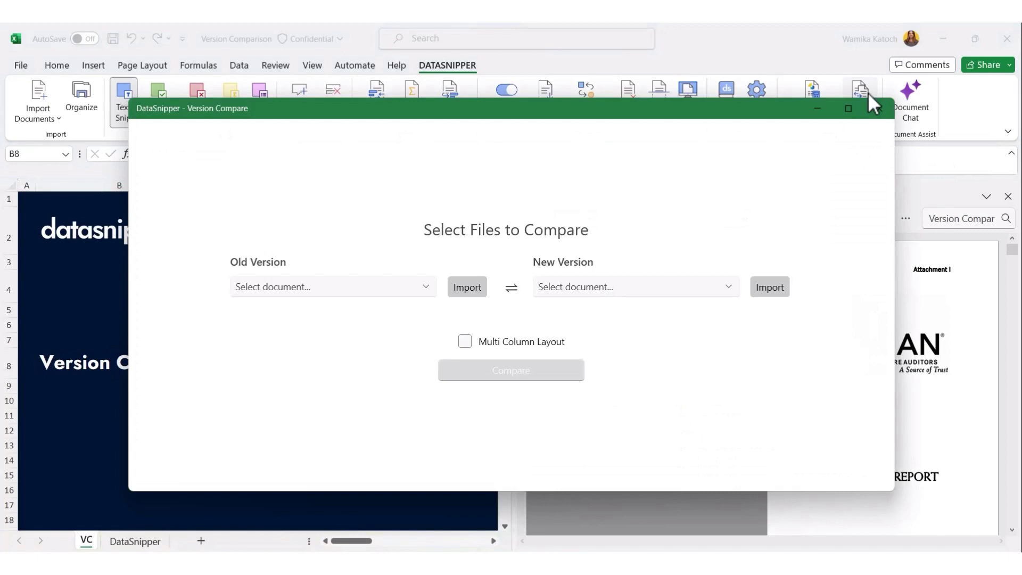
click(848, 108)
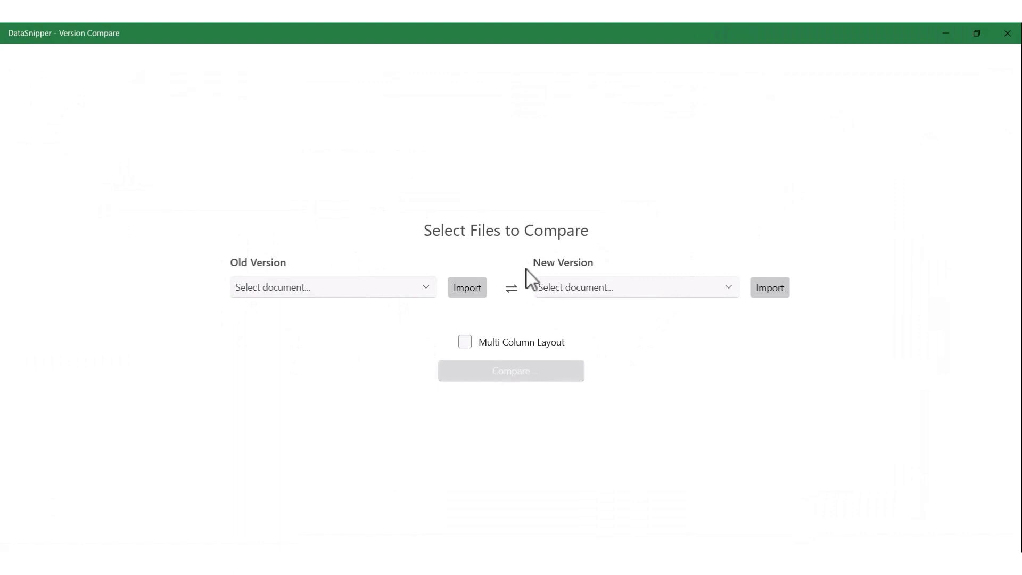
click(375, 290)
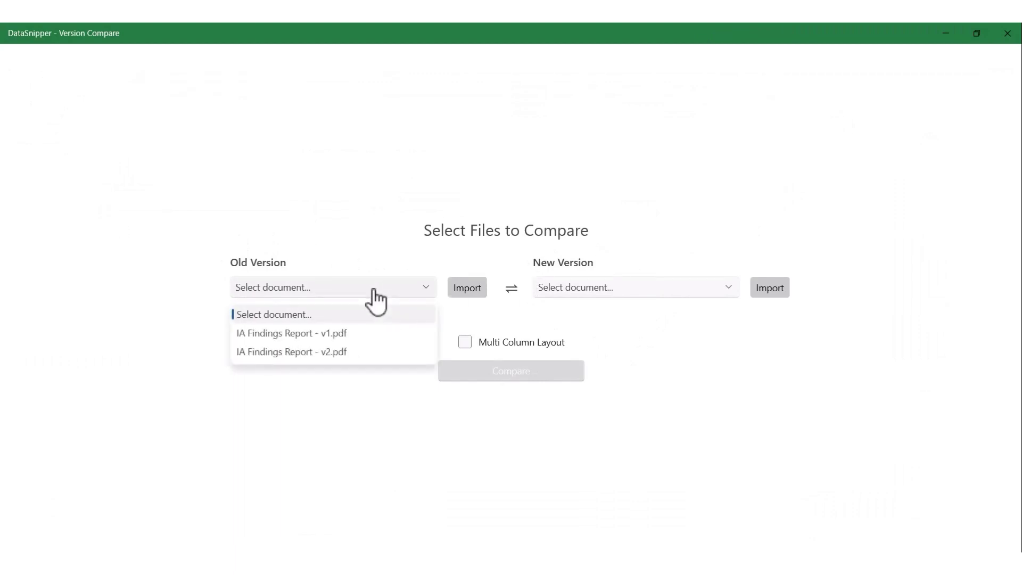
click(302, 334)
click(553, 294)
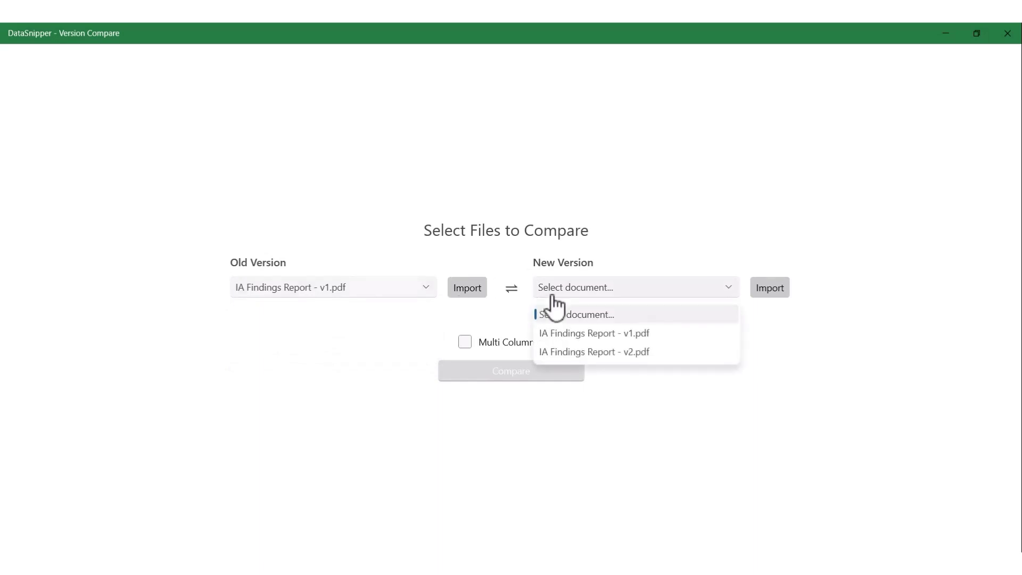
click(563, 351)
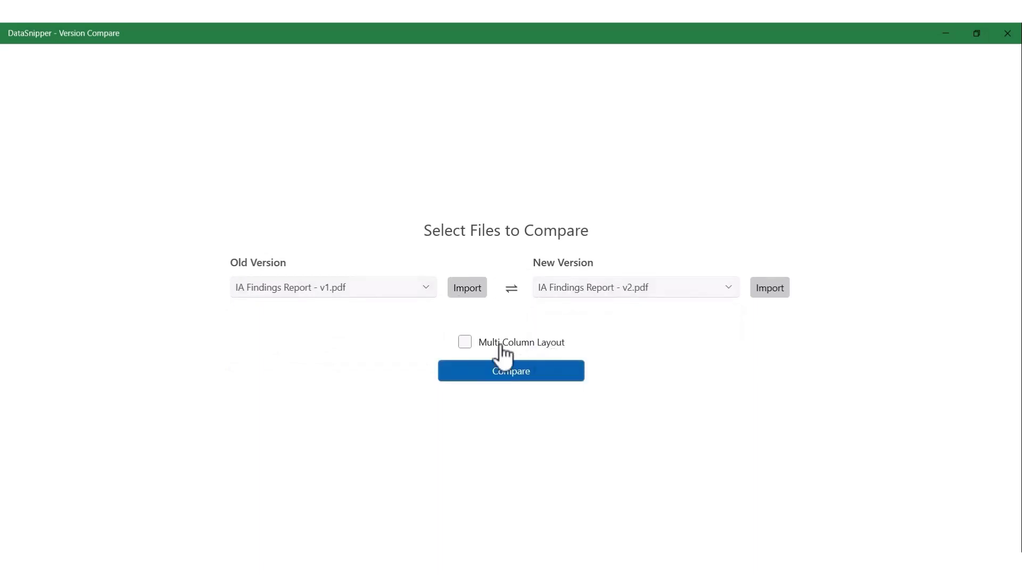
click(468, 344)
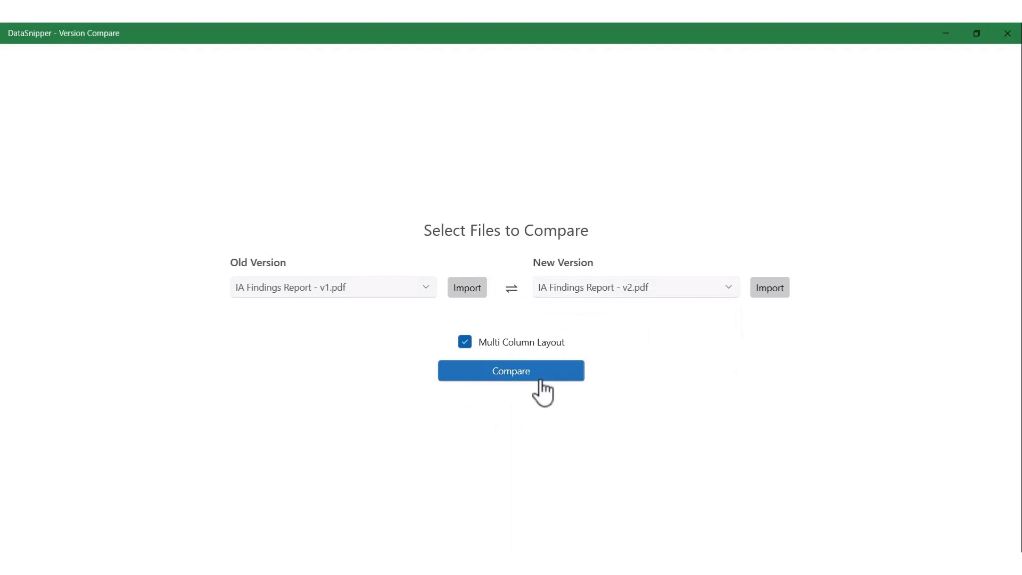
- Run the v1-versus-v2 comparison and review the opening pages, including the table of contents
click(496, 376)
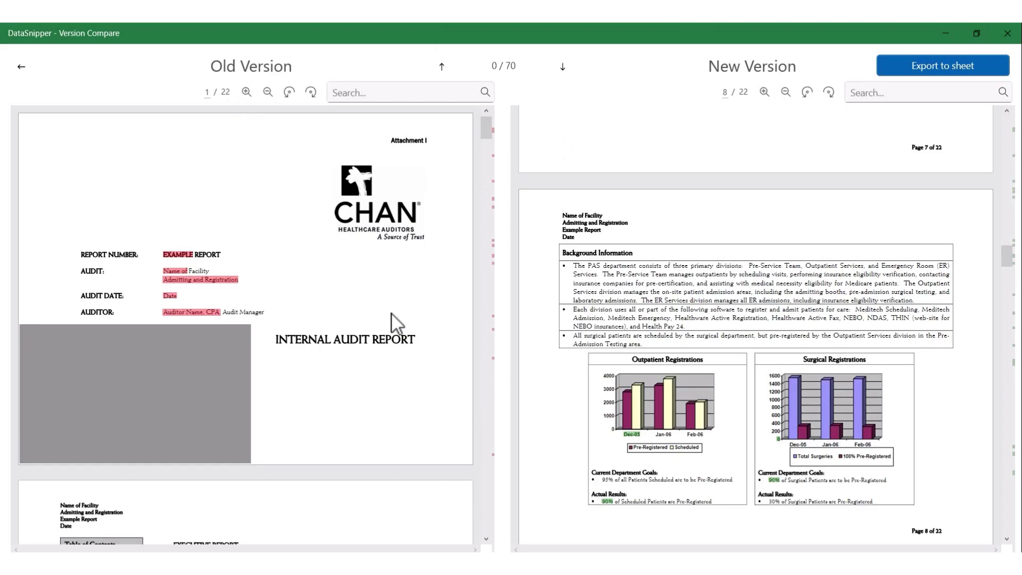
scroll(675, 259, up, 15)
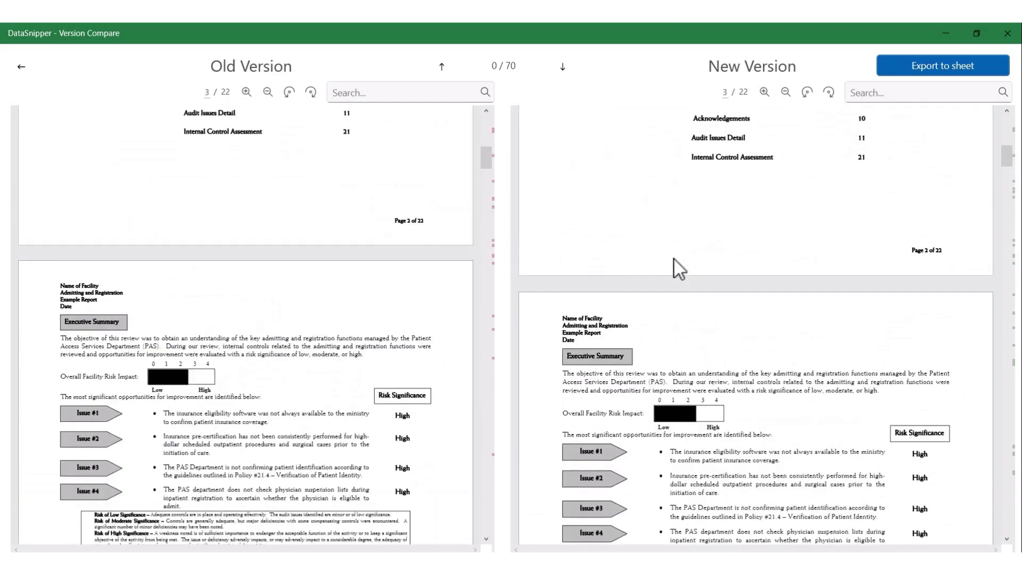
scroll(675, 260, up, 10)
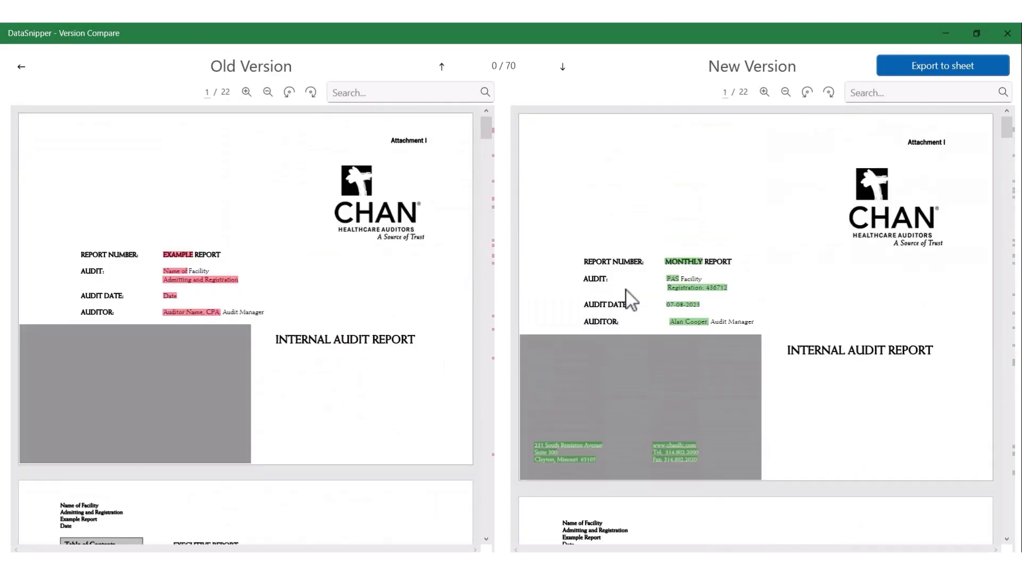
scroll(436, 274, down, 5)
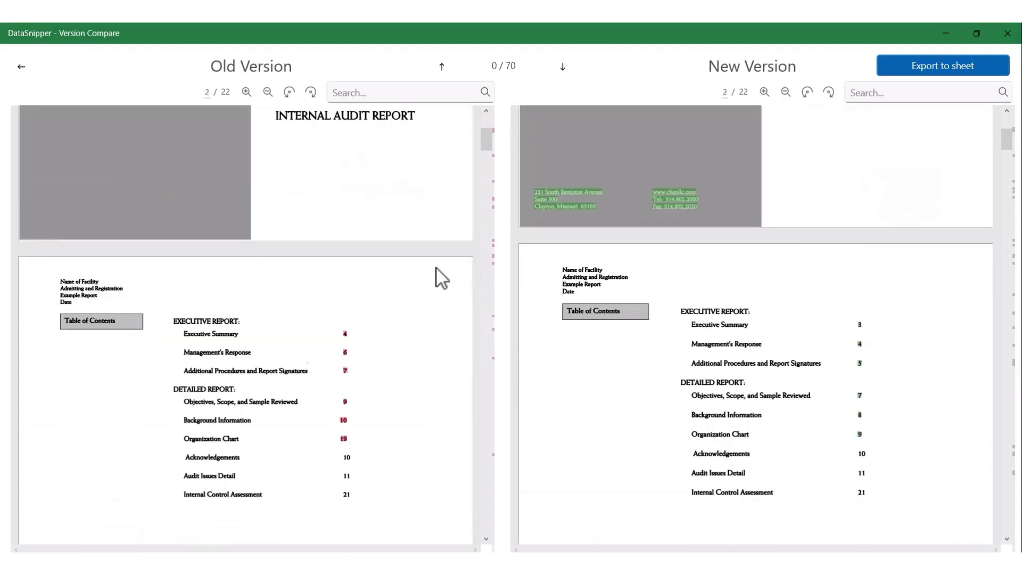
scroll(441, 276, down, 5)
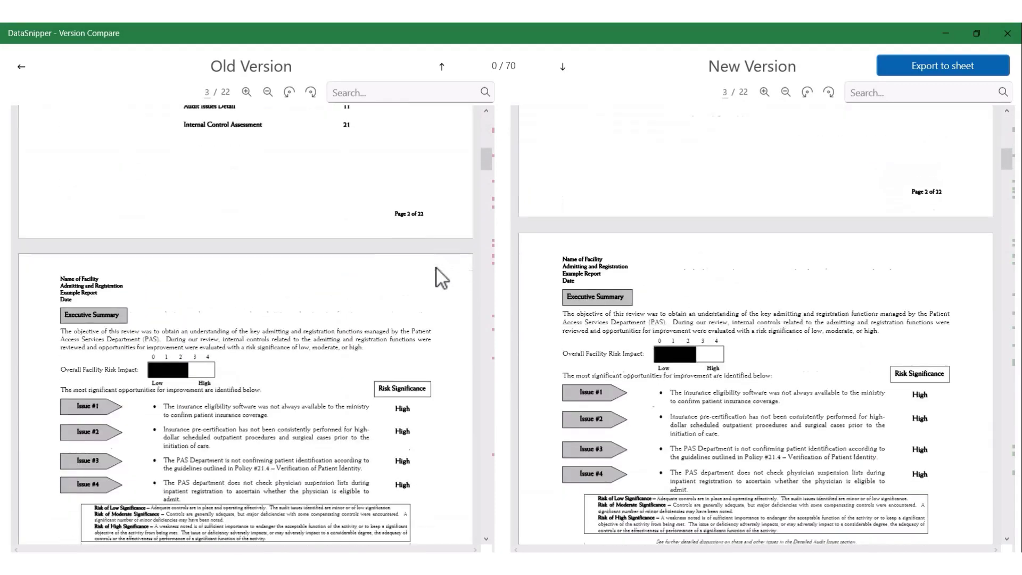
scroll(441, 277, down, 2)
scroll(442, 277, up, 12)
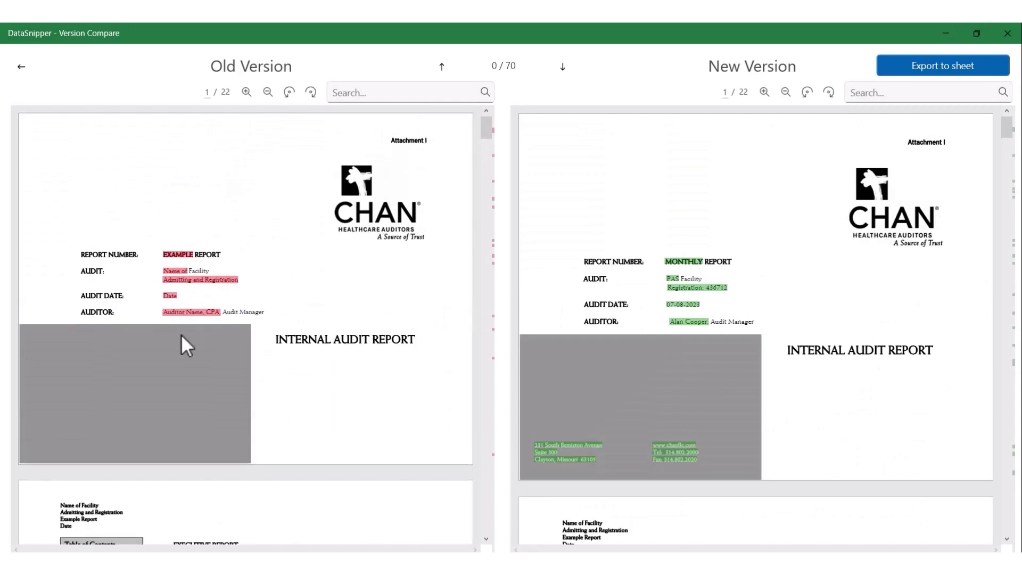
scroll(181, 334, up, 2)
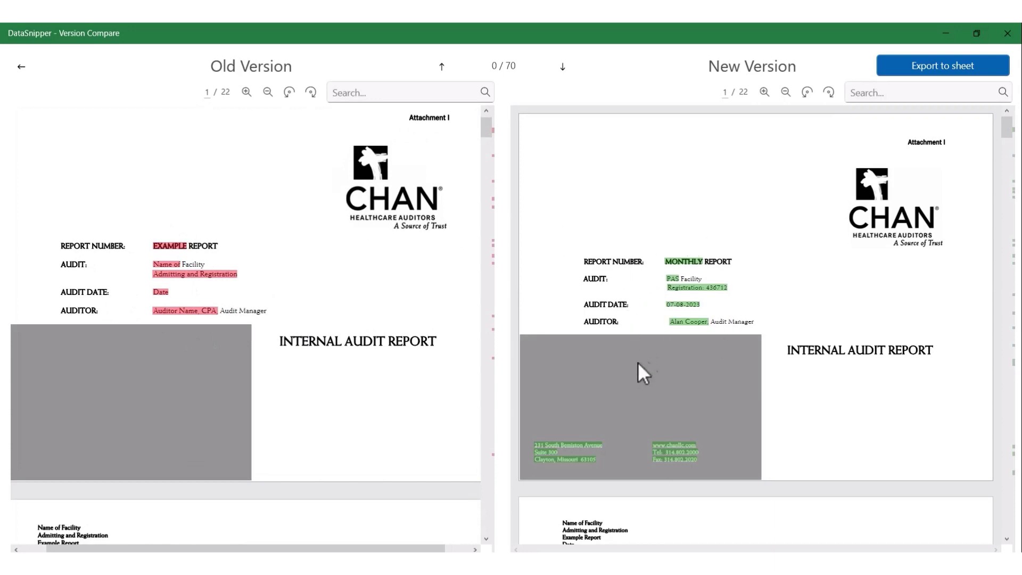
- Scroll both synced panes down to the organization chart on page 9, reviewing highlighted differences
scroll(627, 372, down, 1)
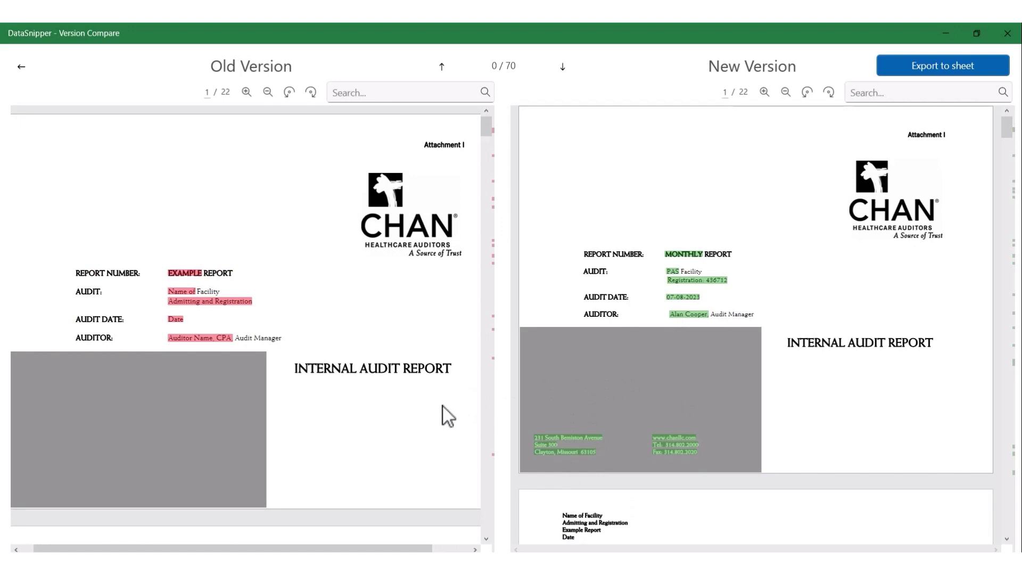
scroll(442, 407, down, 5)
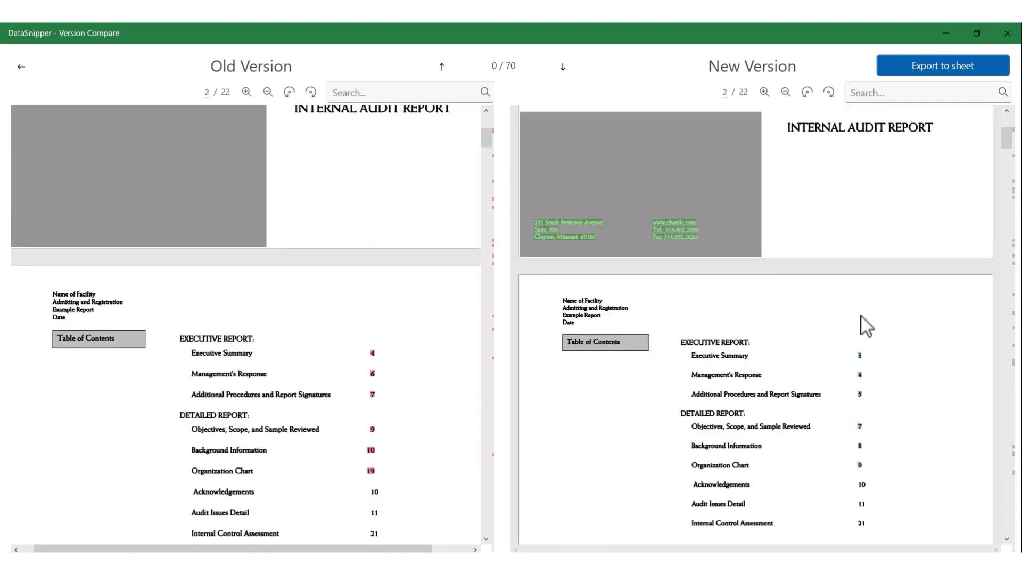
scroll(655, 395, down, 5)
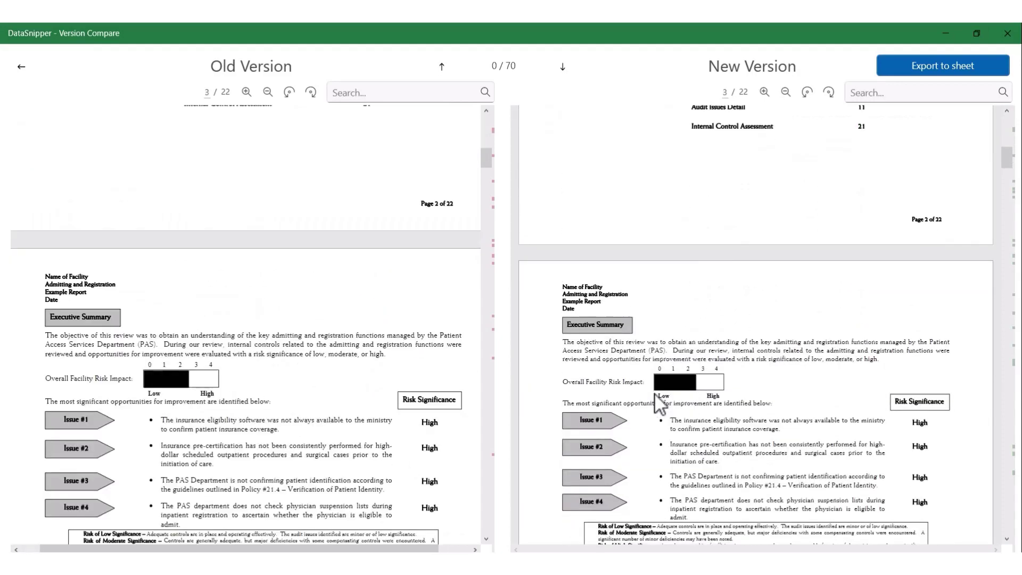
scroll(656, 395, down, 6)
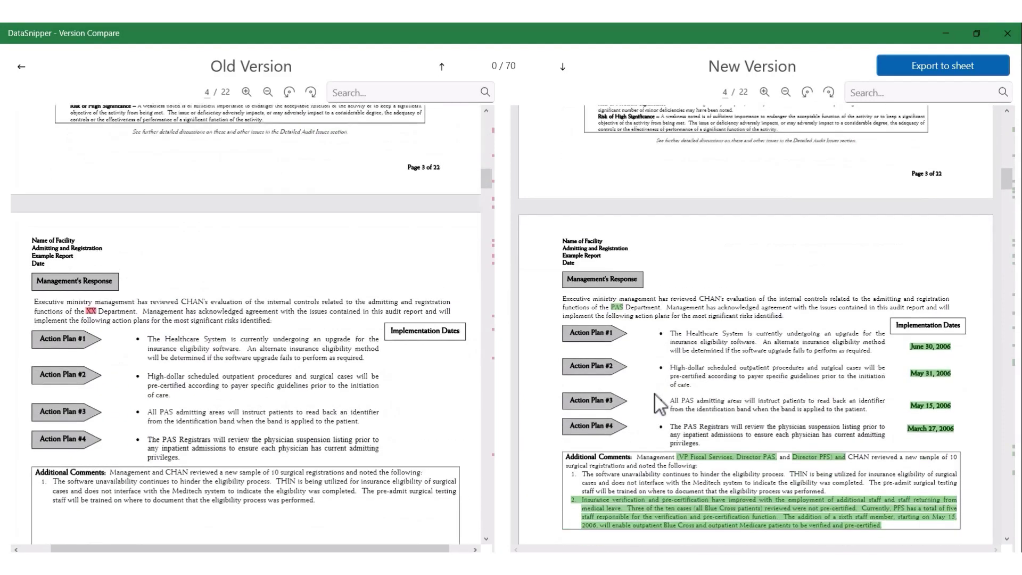
scroll(656, 395, down, 6)
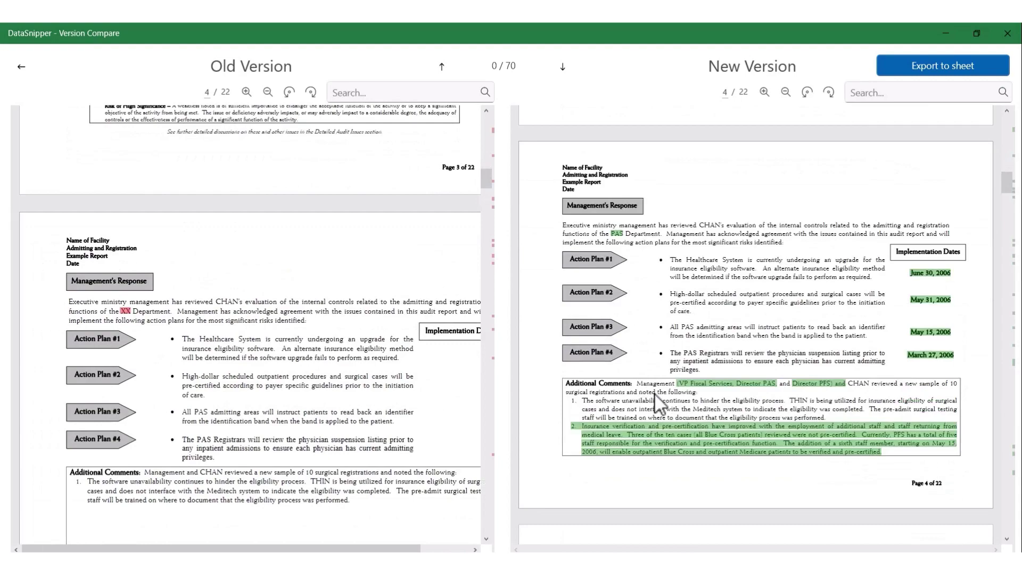
scroll(655, 395, down, 6)
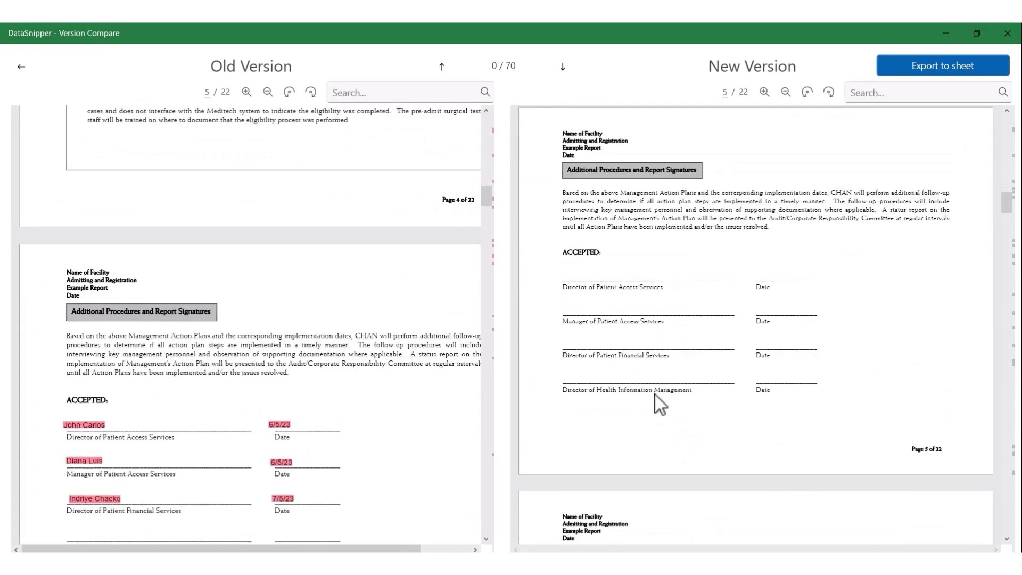
scroll(656, 395, down, 6)
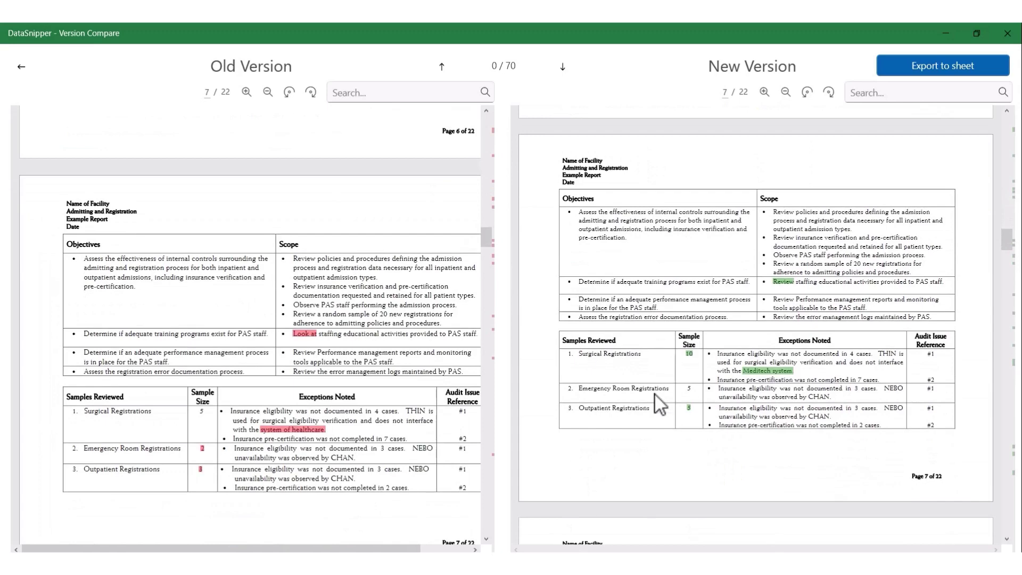
scroll(656, 395, down, 6)
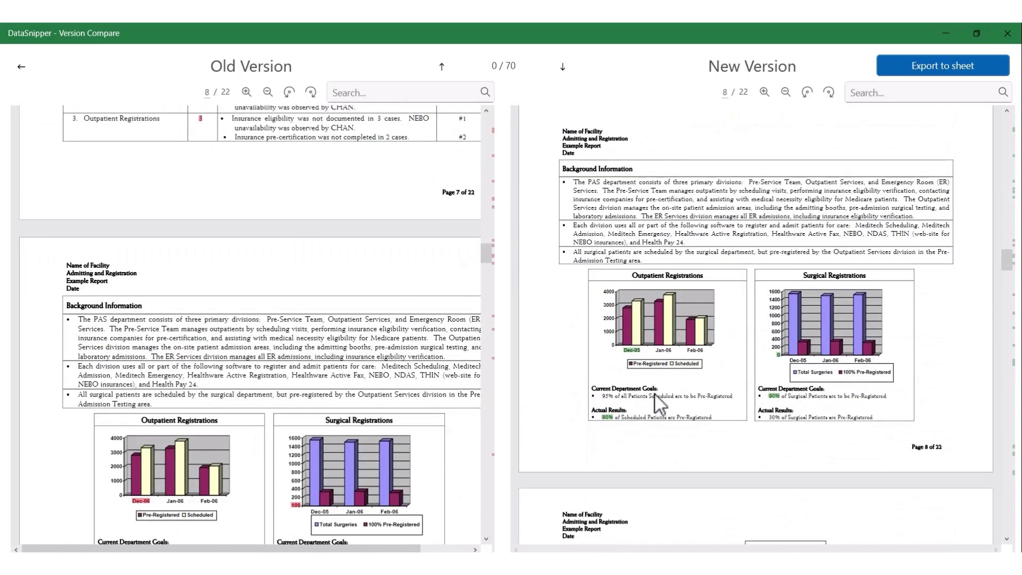
scroll(653, 393, down, 2)
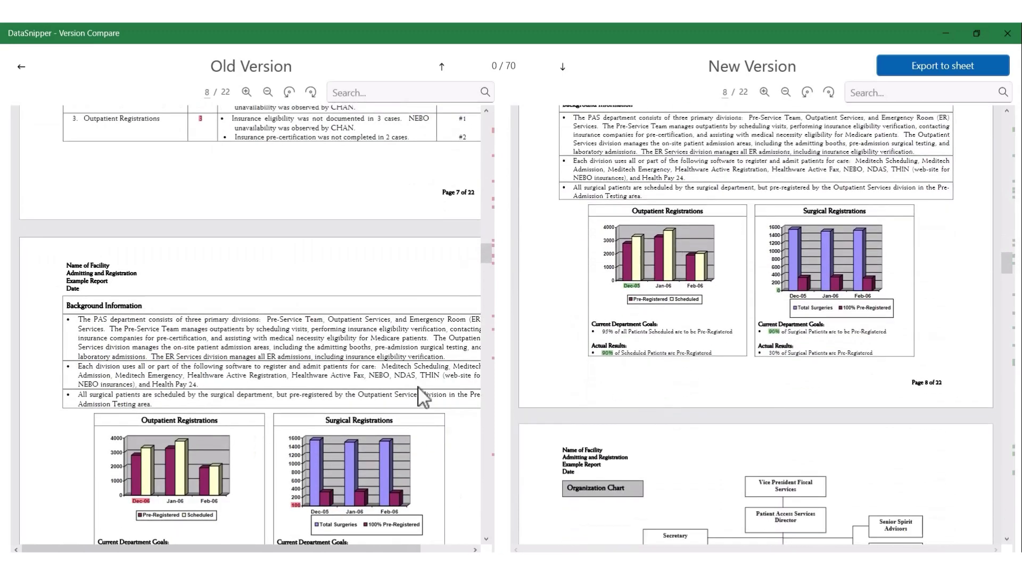
scroll(419, 388, down, 1)
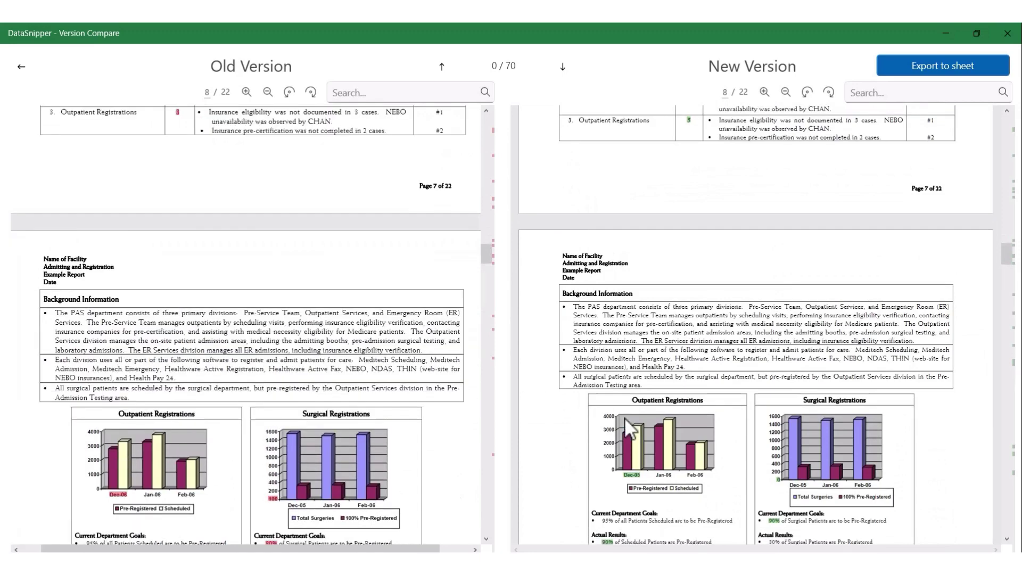
scroll(625, 418, down, 2)
scroll(402, 455, down, 2)
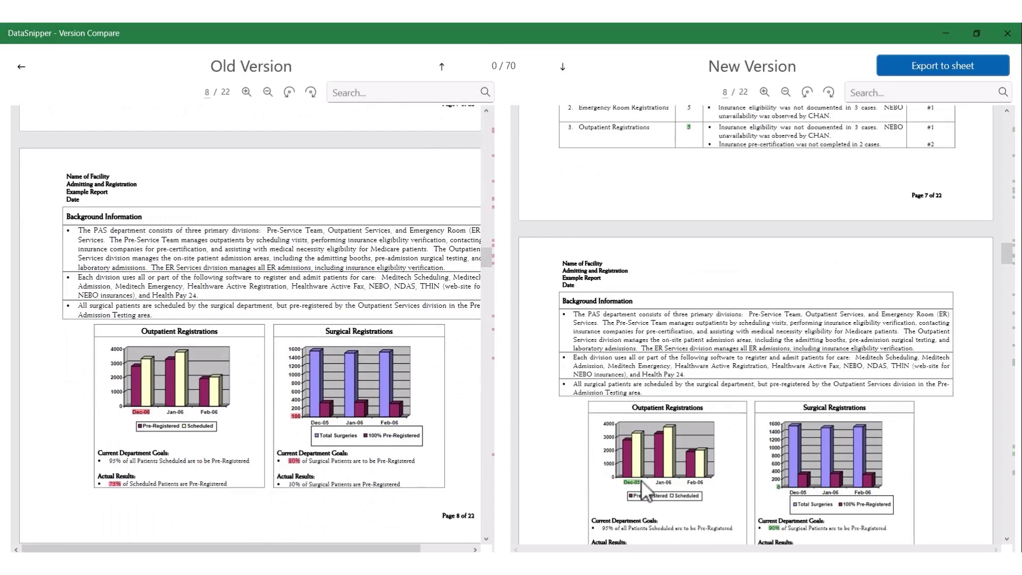
scroll(642, 480, down, 10)
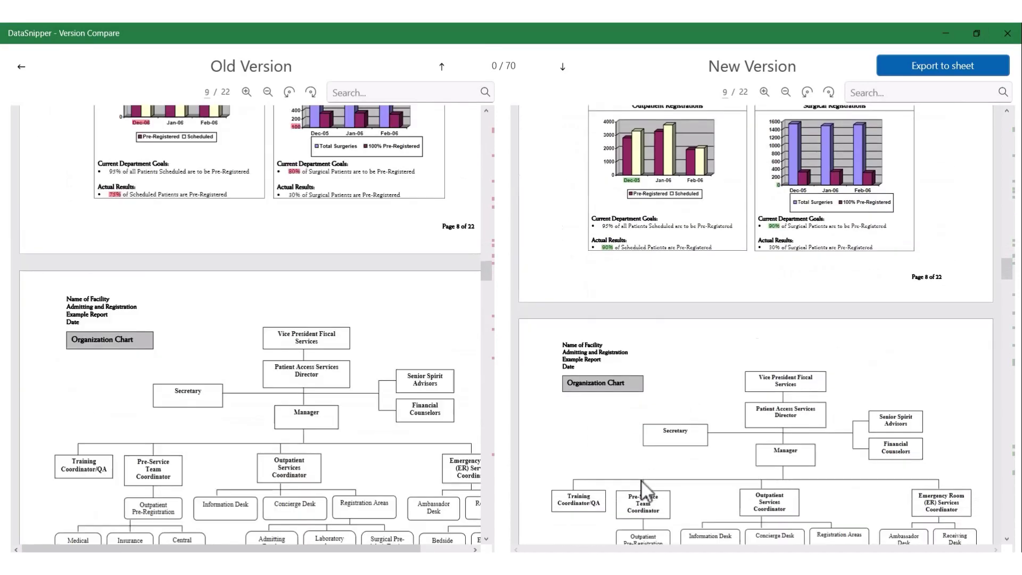
- Scroll both panes to page 13, where 'Management comments pending' became a full action plan
scroll(642, 482, down, 15)
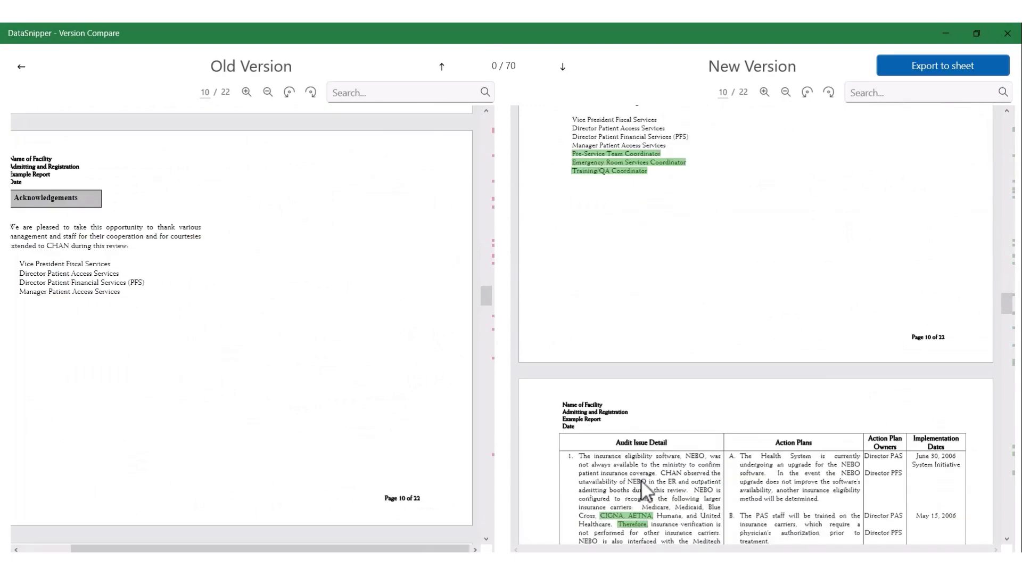
scroll(642, 481, down, 10)
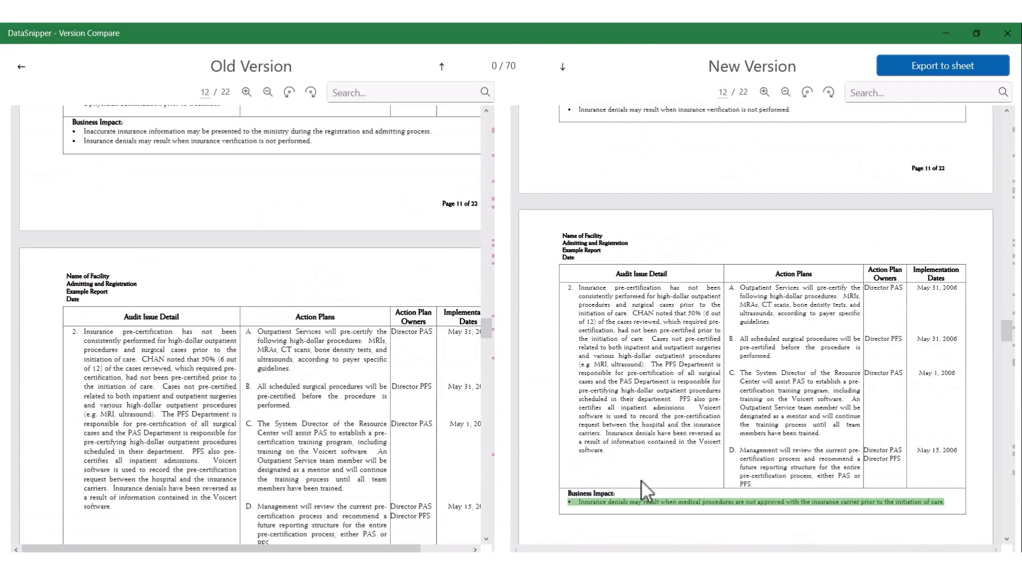
scroll(641, 481, down, 5)
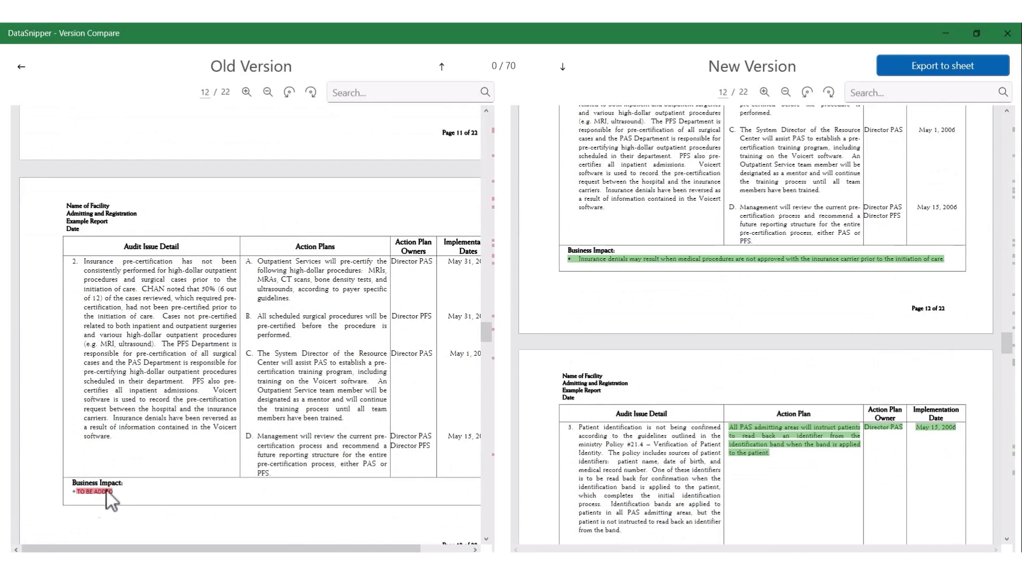
scroll(647, 438, down, 2)
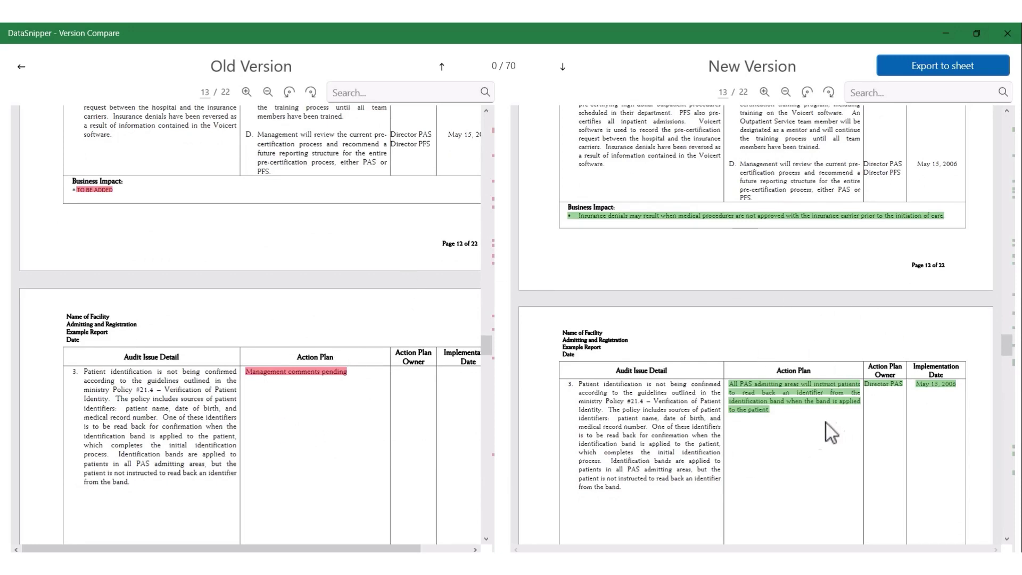
- Export the changes to a Version Compare sheet and trace the removed 'EXAMPLE' and inserted address in the PDFs
click(926, 80)
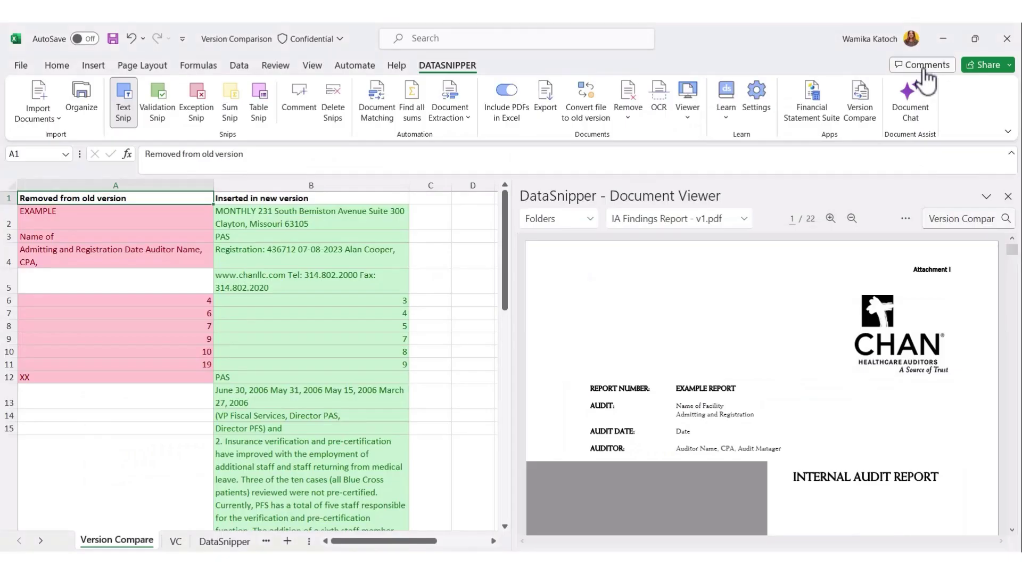
click(141, 213)
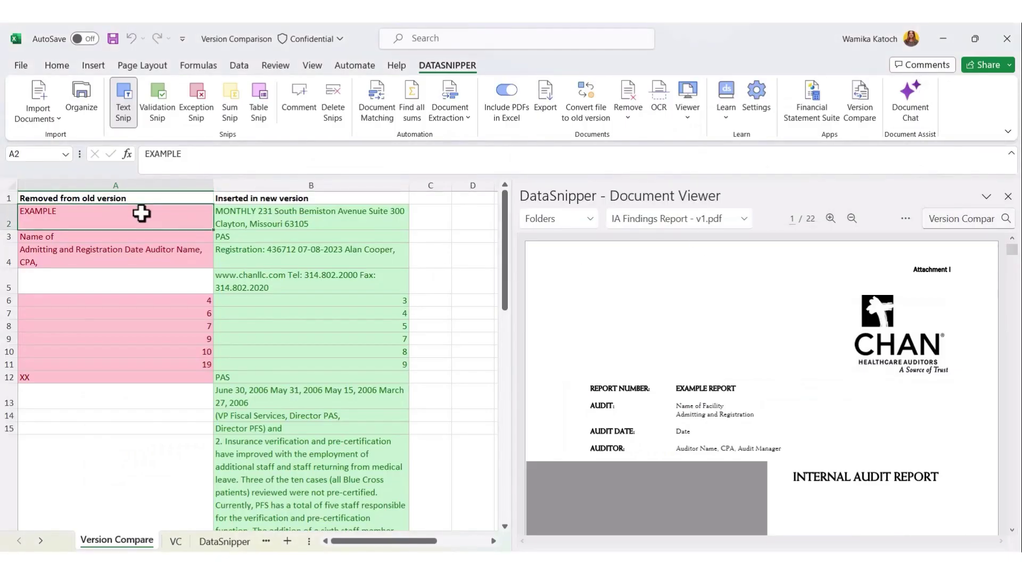
click(255, 218)
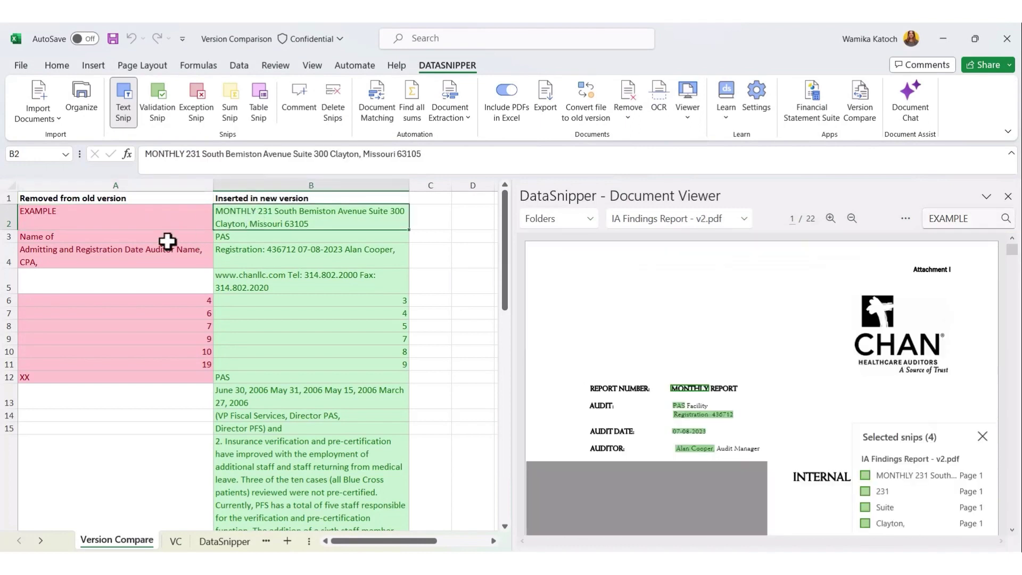
- Locate the removed 'Name of', inserted 'PAS' and removed auditor details in the PDFs
click(123, 235)
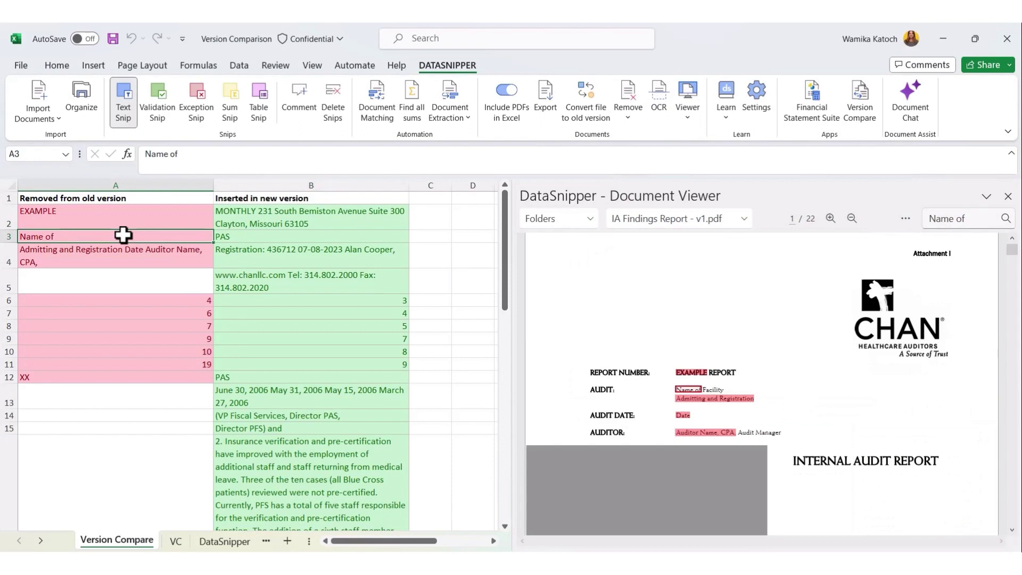
click(294, 232)
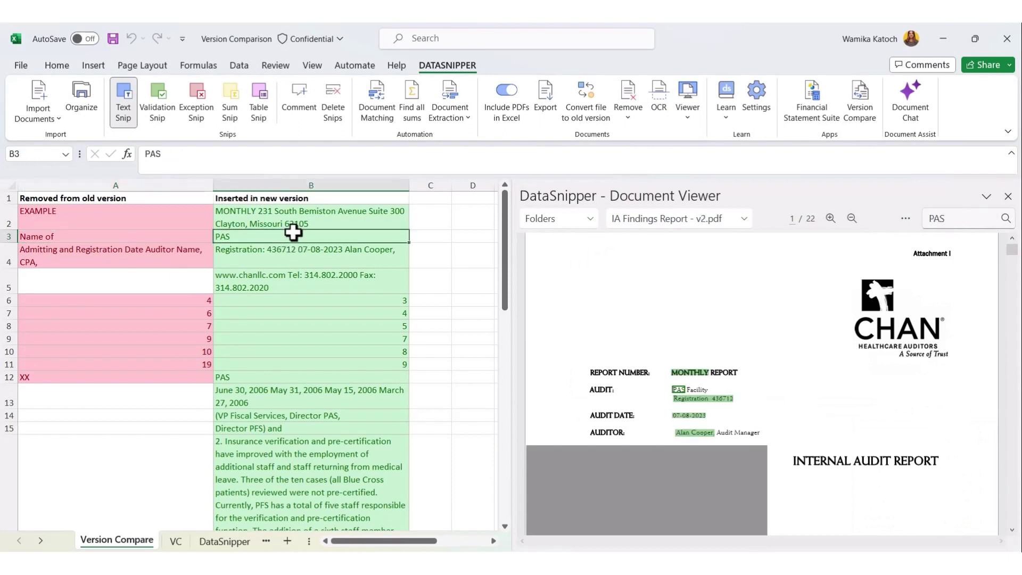
click(156, 250)
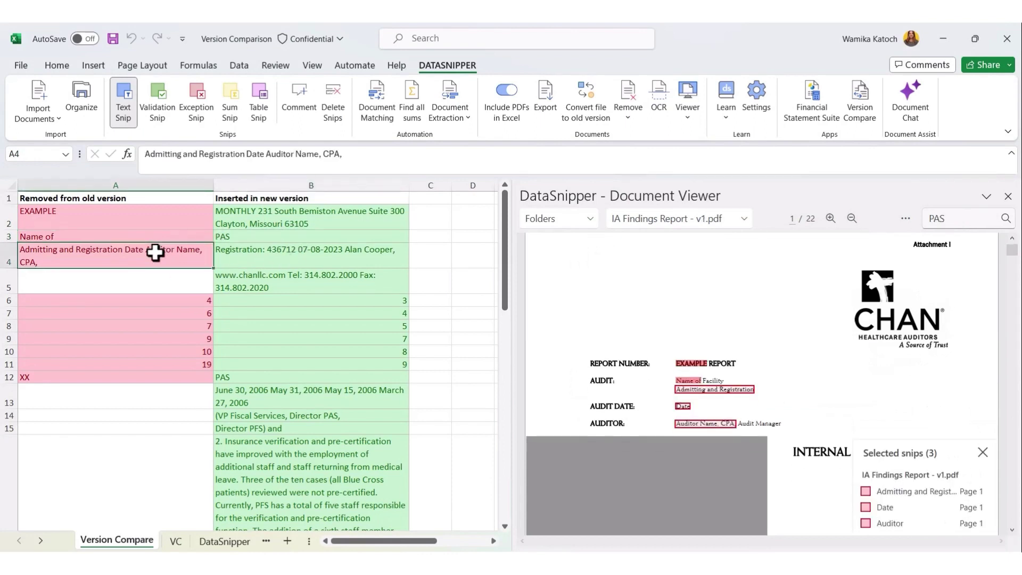
click(419, 216)
- Enter a bold 'Comments' header in cell C1
key(Up)
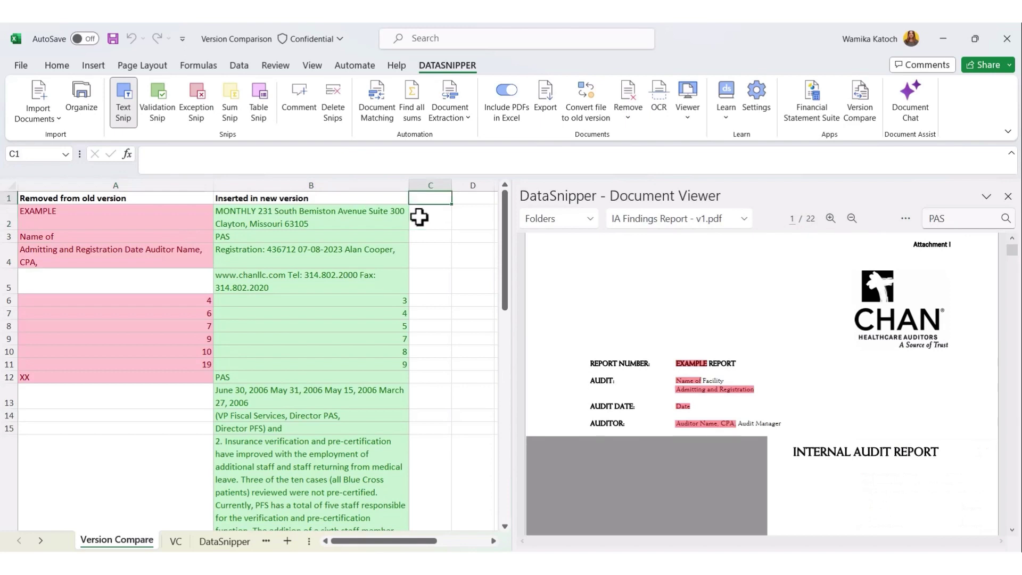
text(Comments)
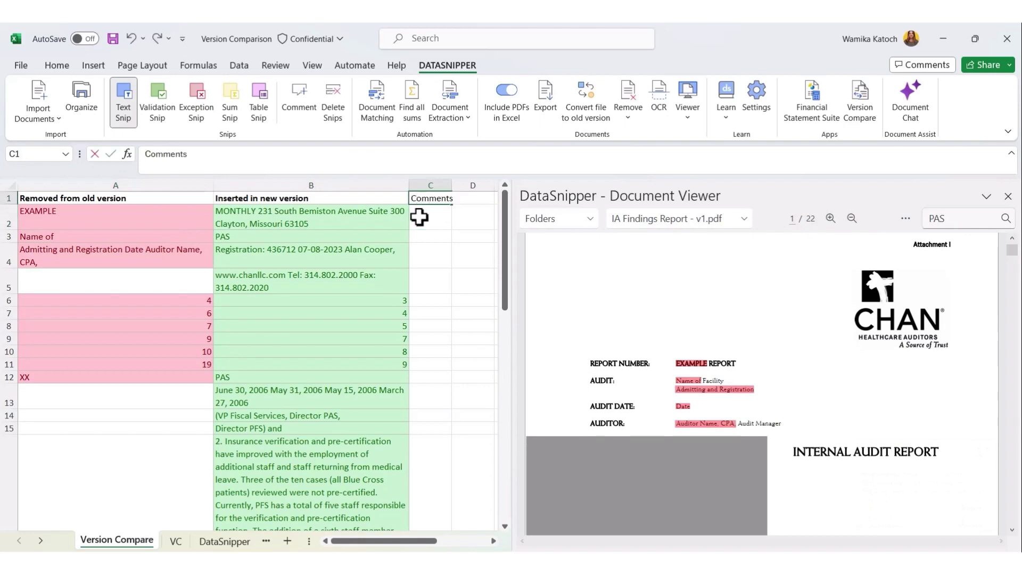
key(Return)
key(Up)
key(ctrl+b)
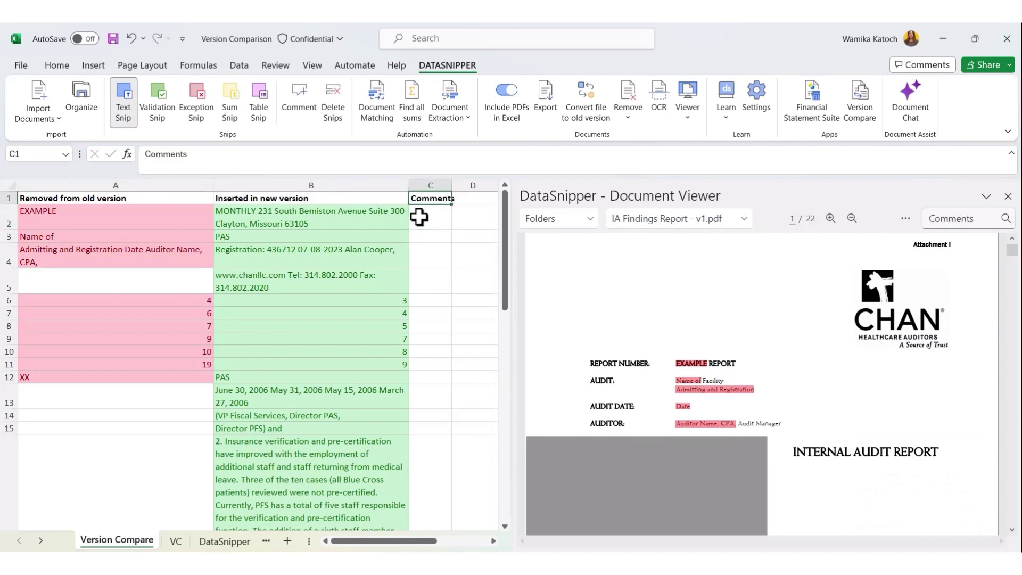
- Add a DataSnipper comment on the old report's first page reading 'Reviewed'
click(304, 104)
drag(620, 268, 657, 280)
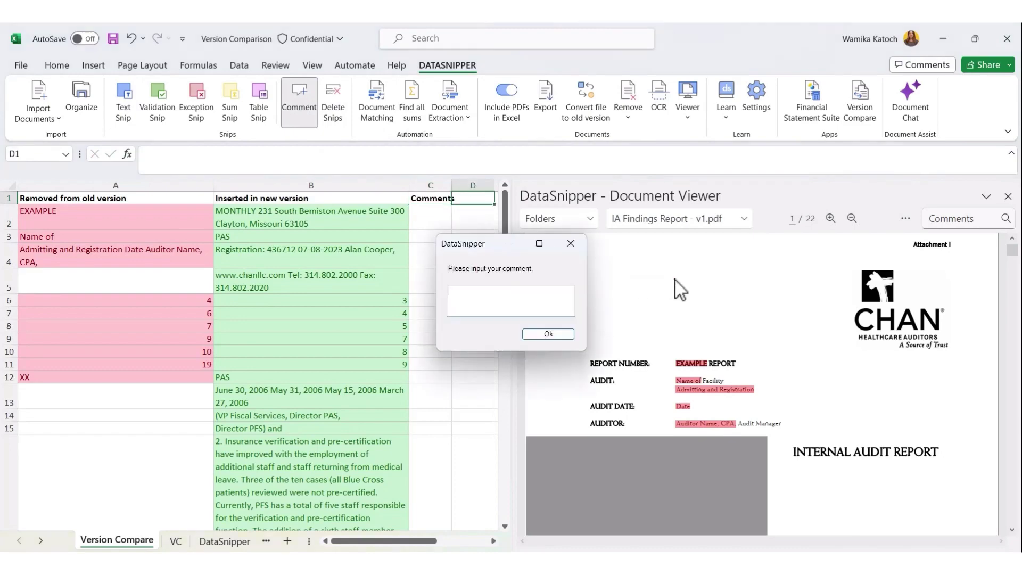
text(Reviewed)
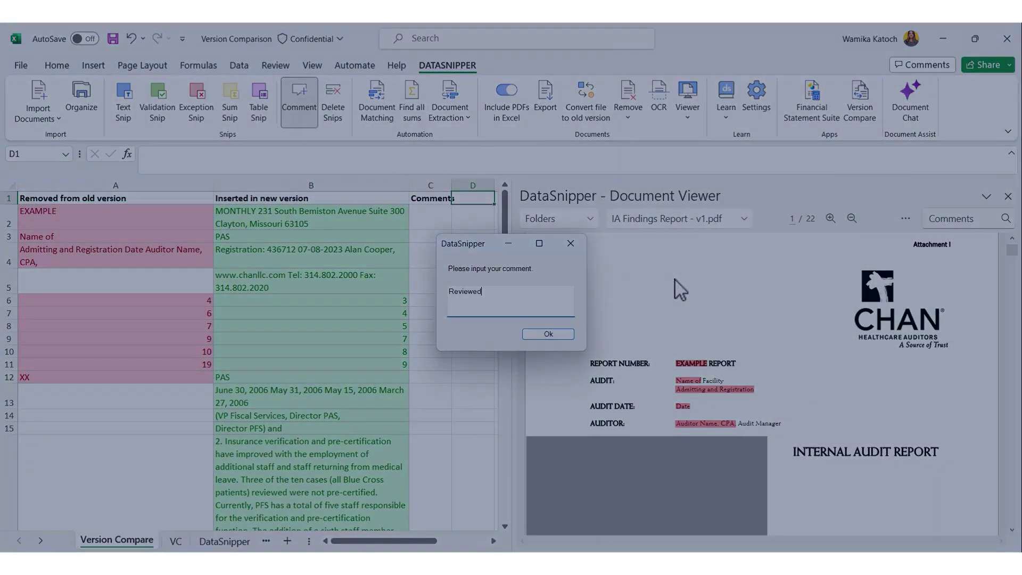